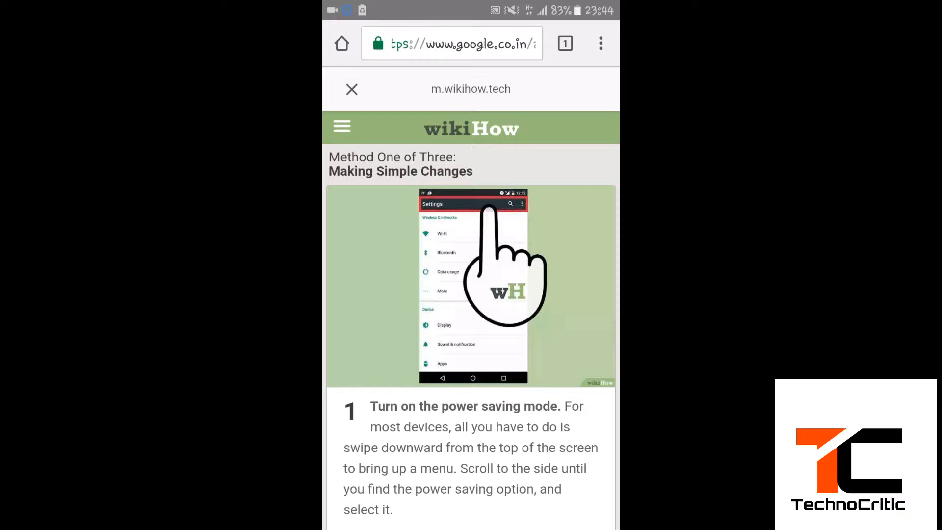
{"action": "scroll", "coordinate": [471, 331], "scroll_direction": "down", "scroll_amount": 2}
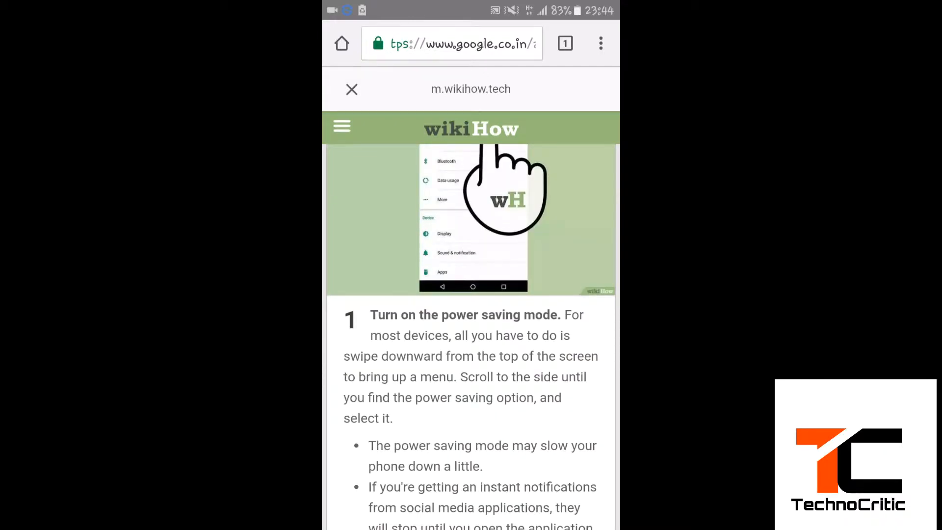
{"action": "scroll", "coordinate": [471, 331], "scroll_direction": "up", "scroll_amount": 2}
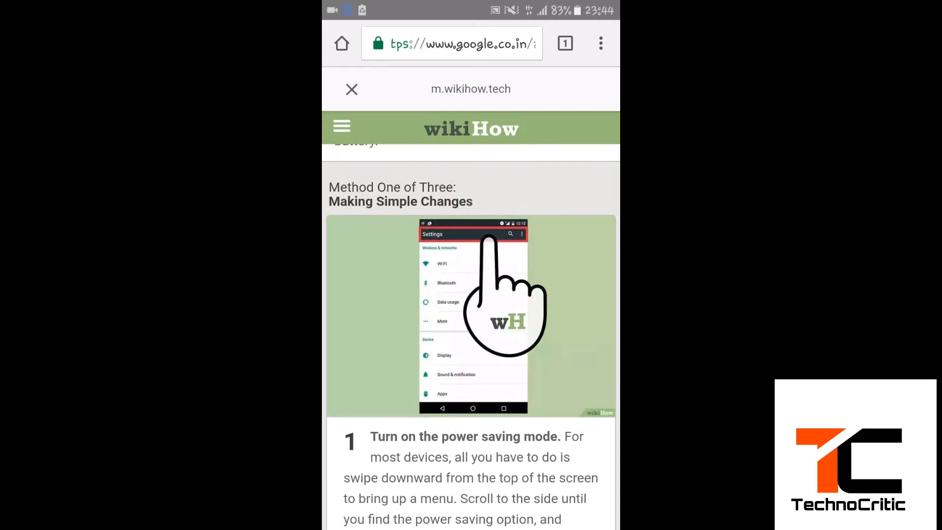
{"action": "scroll", "coordinate": [471, 331], "scroll_direction": "down", "scroll_amount": 2}
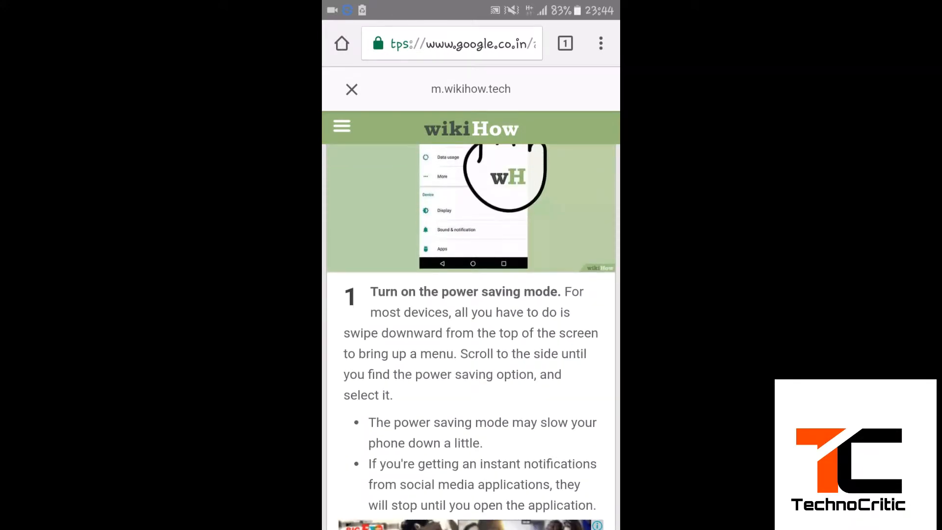
{"action": "scroll", "coordinate": [471, 331], "scroll_direction": "up", "scroll_amount": 1}
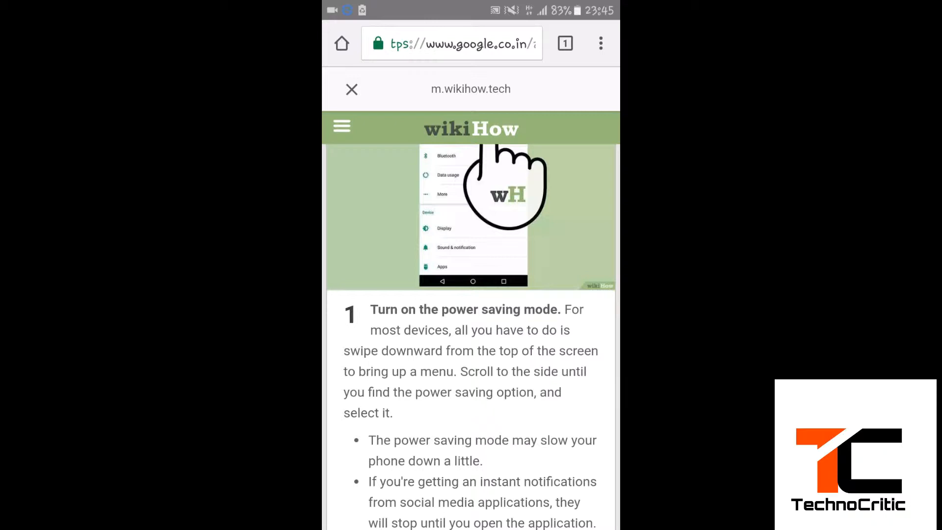
{"action": "scroll", "coordinate": [471, 331], "scroll_direction": "up", "scroll_amount": 2}
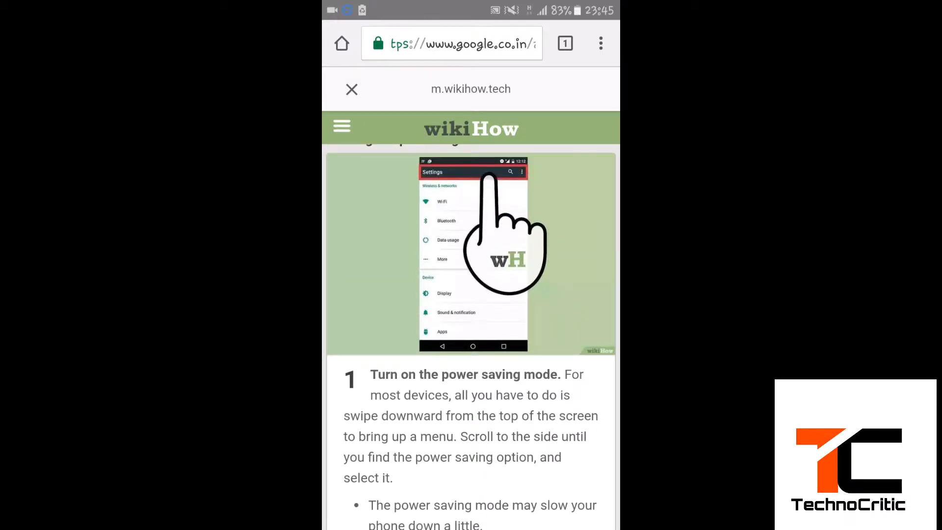
{"action": "scroll", "coordinate": [471, 331], "scroll_direction": "down", "scroll_amount": 8}
{"action": "scroll", "coordinate": [471, 331], "scroll_direction": "up", "scroll_amount": 1}
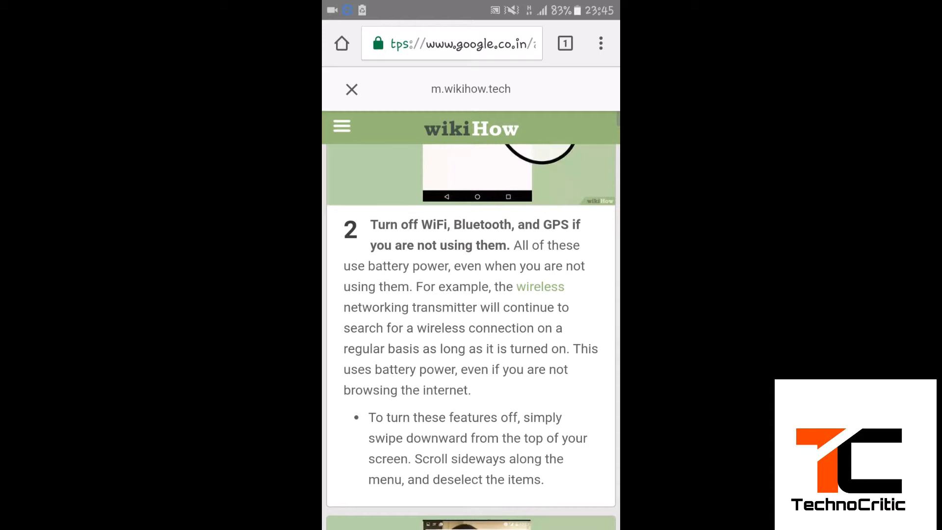
{"action": "scroll", "coordinate": [470, 331], "scroll_direction": "up", "scroll_amount": 2}
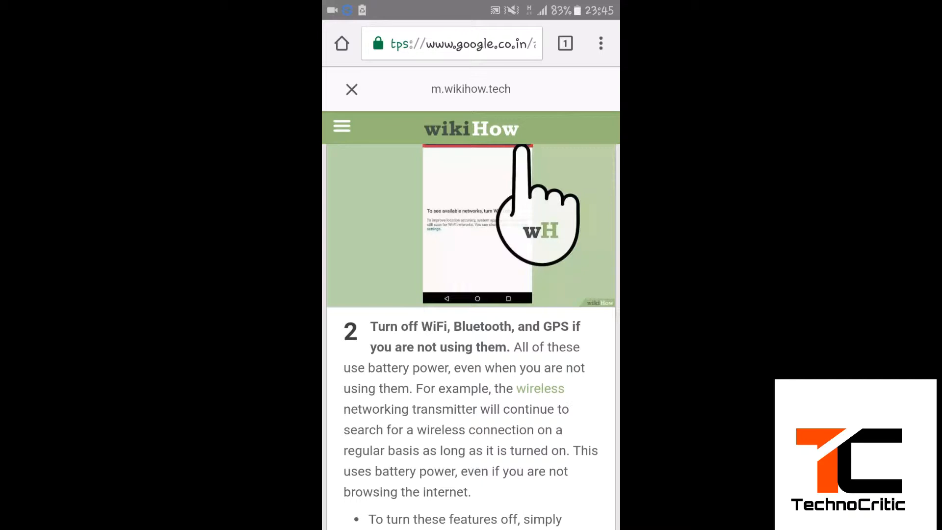
{"action": "scroll", "coordinate": [470, 331], "scroll_direction": "down", "scroll_amount": 5}
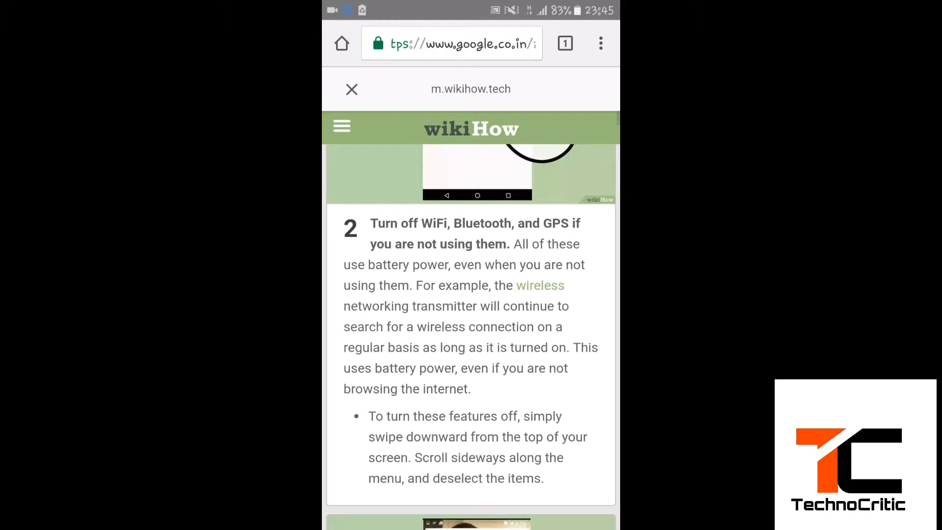
{"action": "scroll", "coordinate": [471, 331], "scroll_direction": "down", "scroll_amount": 3}
{"action": "scroll", "coordinate": [470, 331], "scroll_direction": "down", "scroll_amount": 3}
{"action": "scroll", "coordinate": [470, 331], "scroll_direction": "down", "scroll_amount": 3}
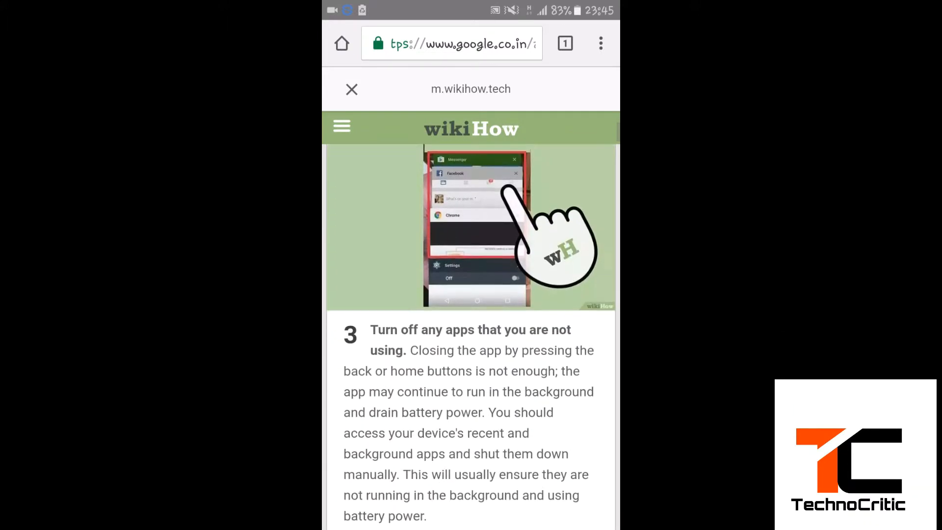
{"action": "scroll", "coordinate": [471, 331], "scroll_direction": "down", "scroll_amount": 2}
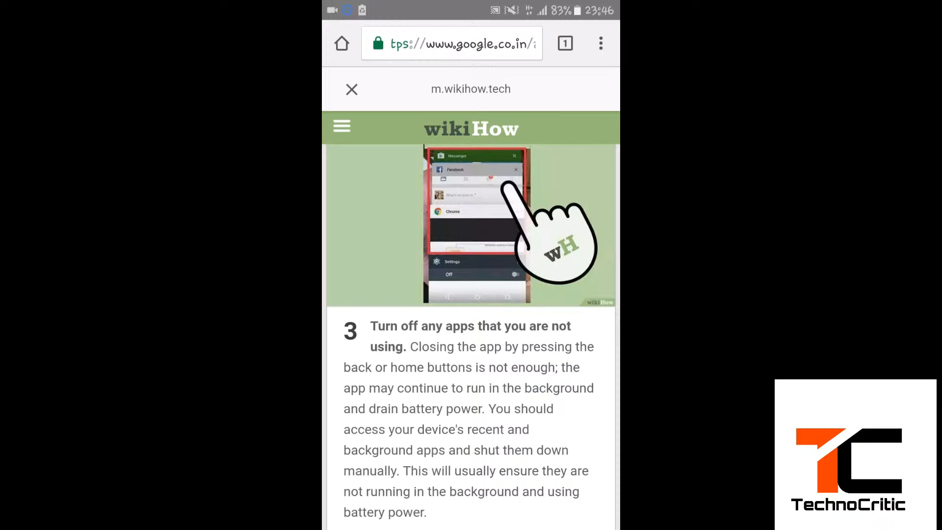
{"action": "scroll", "coordinate": [471, 331], "scroll_direction": "up", "scroll_amount": 2}
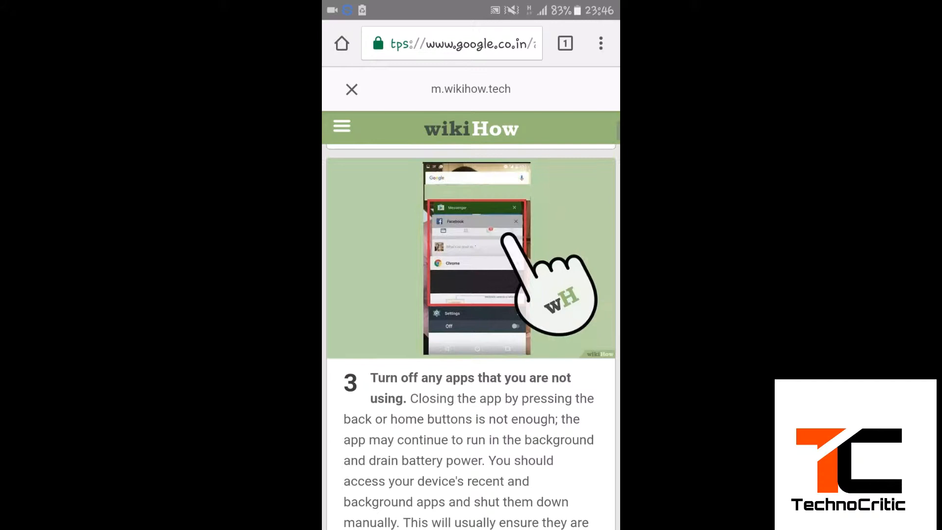
{"action": "scroll", "coordinate": [471, 331], "scroll_direction": "down", "scroll_amount": 2}
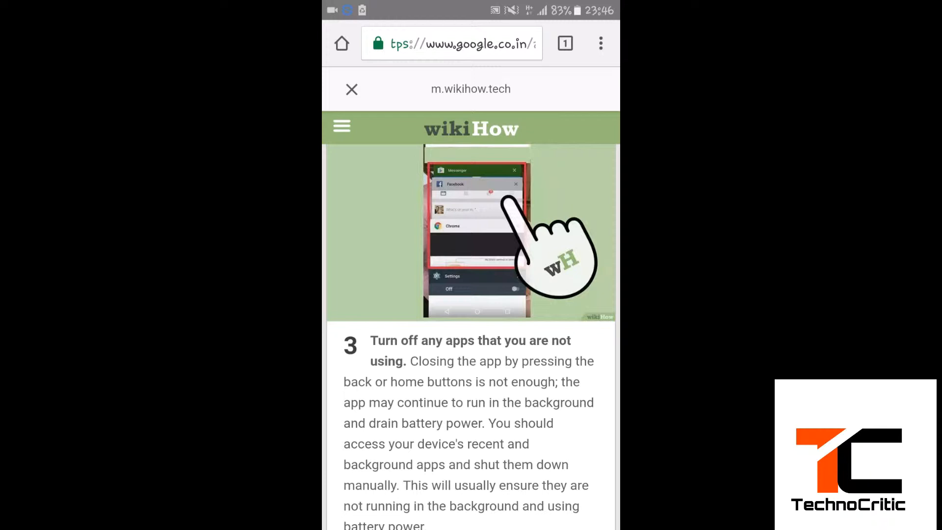
{"action": "scroll", "coordinate": [471, 331], "scroll_direction": "down", "scroll_amount": 2}
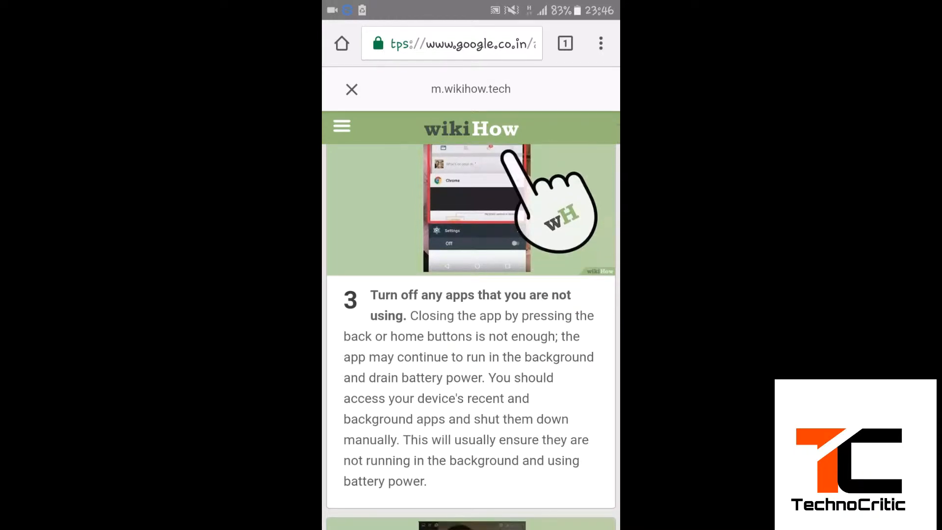
{"action": "scroll", "coordinate": [471, 331], "scroll_direction": "down", "scroll_amount": 3}
{"action": "scroll", "coordinate": [471, 331], "scroll_direction": "down", "scroll_amount": 3}
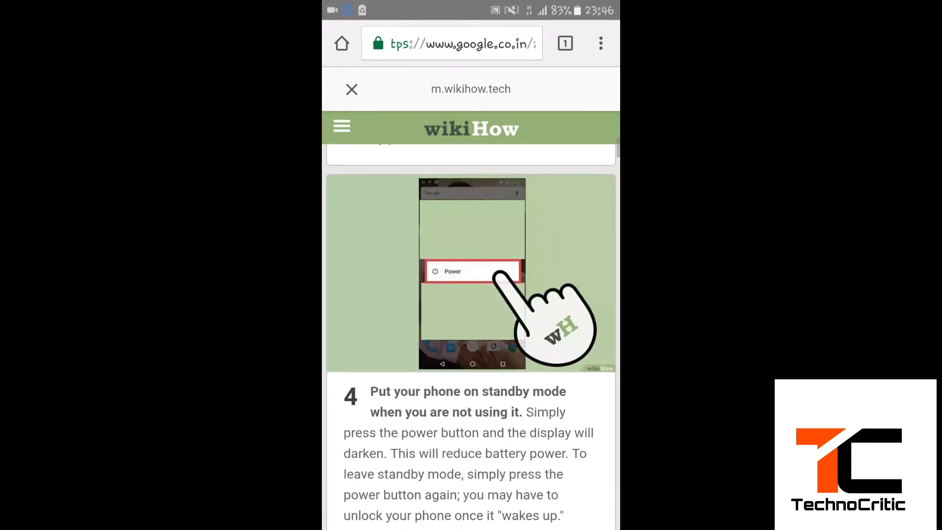
{"action": "scroll", "coordinate": [471, 331], "scroll_direction": "up", "scroll_amount": 2}
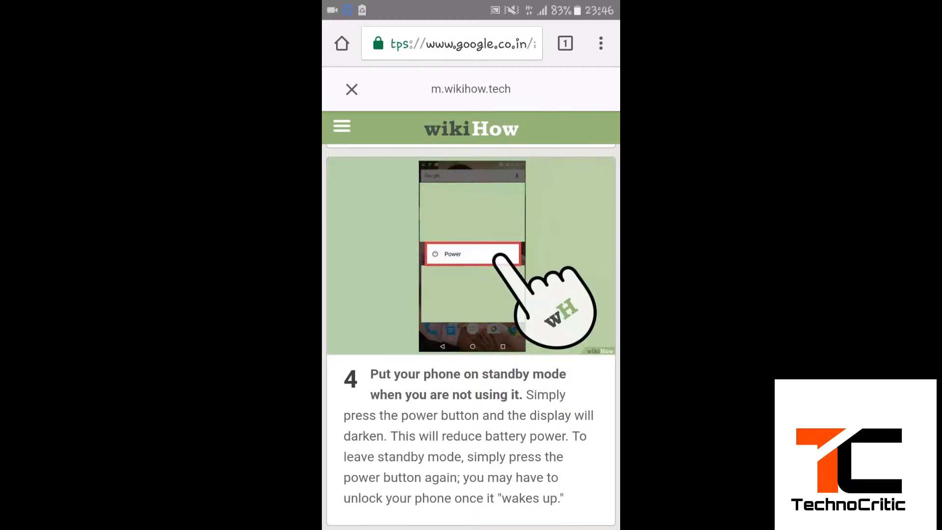
{"action": "scroll", "coordinate": [471, 332], "scroll_direction": "down", "scroll_amount": 5}
{"action": "scroll", "coordinate": [471, 331], "scroll_direction": "down", "scroll_amount": 5}
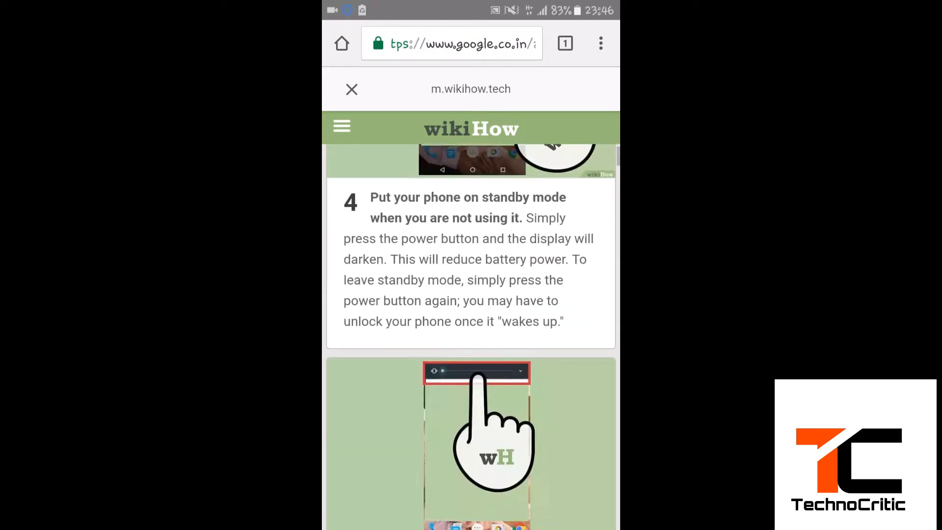
{"action": "scroll", "coordinate": [470, 331], "scroll_direction": "up", "scroll_amount": 5}
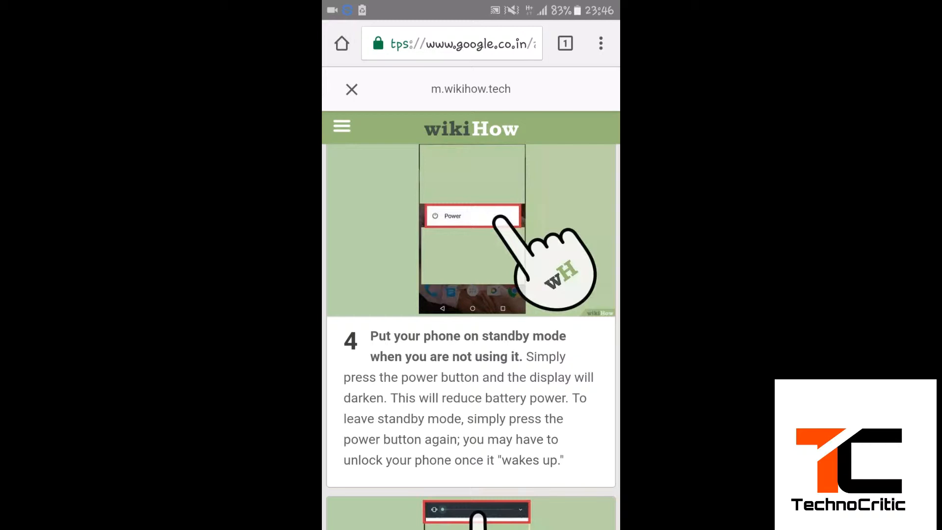
{"action": "scroll", "coordinate": [471, 331], "scroll_direction": "up", "scroll_amount": 3}
{"action": "scroll", "coordinate": [471, 332], "scroll_direction": "down", "scroll_amount": 3}
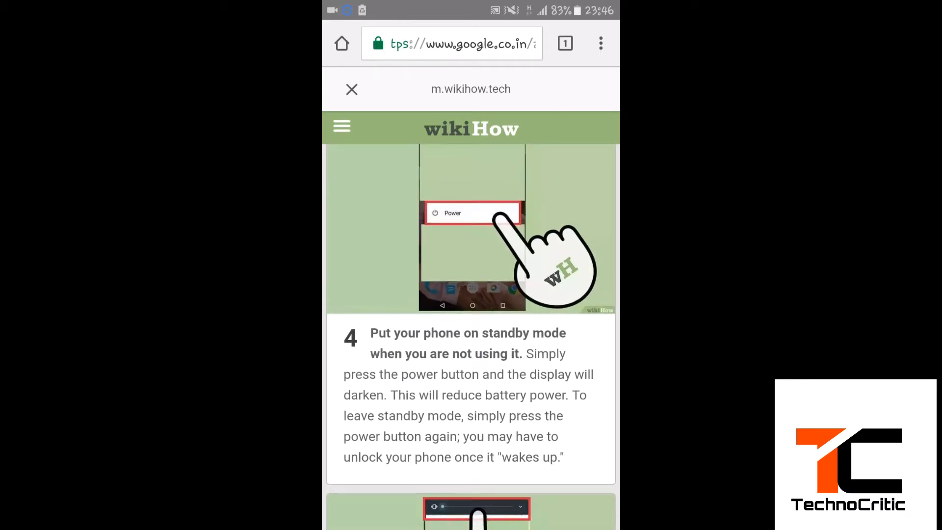
{"action": "scroll", "coordinate": [471, 331], "scroll_direction": "down", "scroll_amount": 3}
{"action": "scroll", "coordinate": [471, 331], "scroll_direction": "down", "scroll_amount": 3}
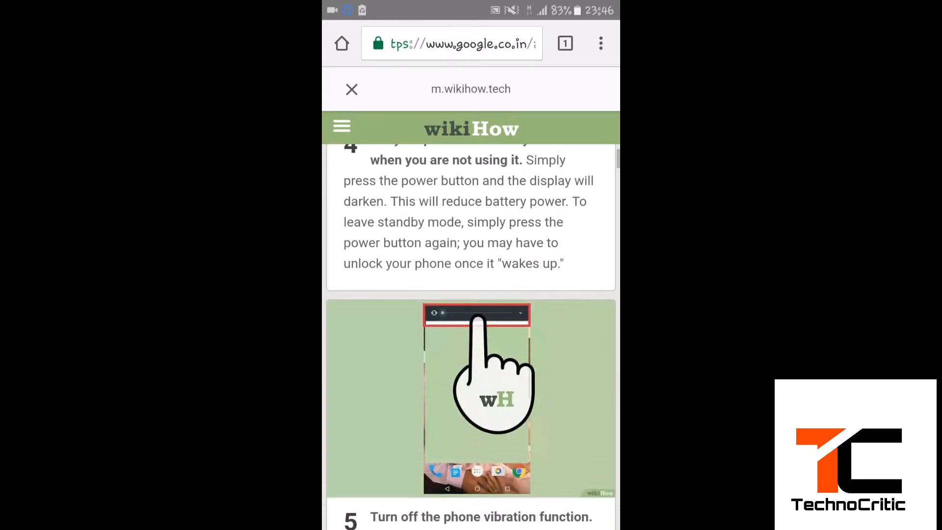
{"action": "scroll", "coordinate": [471, 332], "scroll_direction": "up", "scroll_amount": 6}
{"action": "scroll", "coordinate": [472, 331], "scroll_direction": "down", "scroll_amount": 2}
{"action": "scroll", "coordinate": [471, 331], "scroll_direction": "down", "scroll_amount": 1}
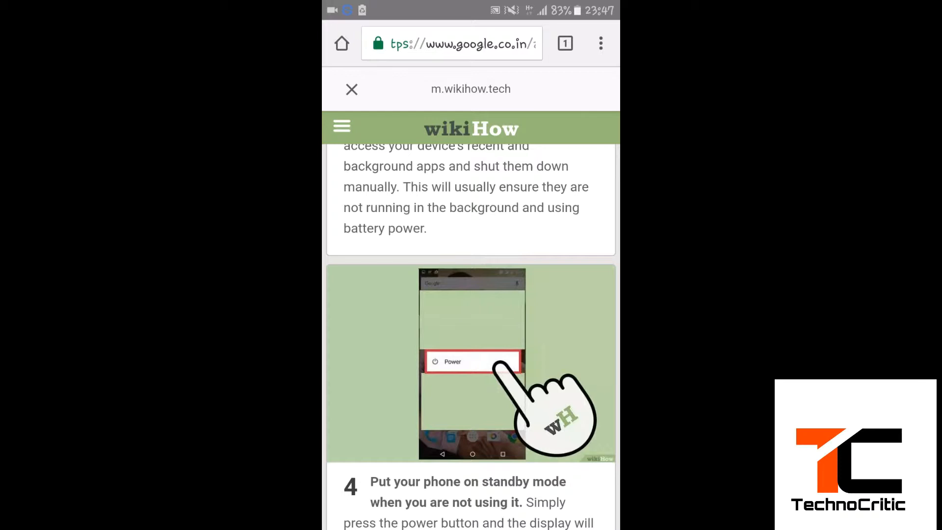
{"action": "scroll", "coordinate": [471, 331], "scroll_direction": "down", "scroll_amount": 3}
{"action": "scroll", "coordinate": [471, 331], "scroll_direction": "down", "scroll_amount": 3}
{"action": "scroll", "coordinate": [471, 331], "scroll_direction": "down", "scroll_amount": 3}
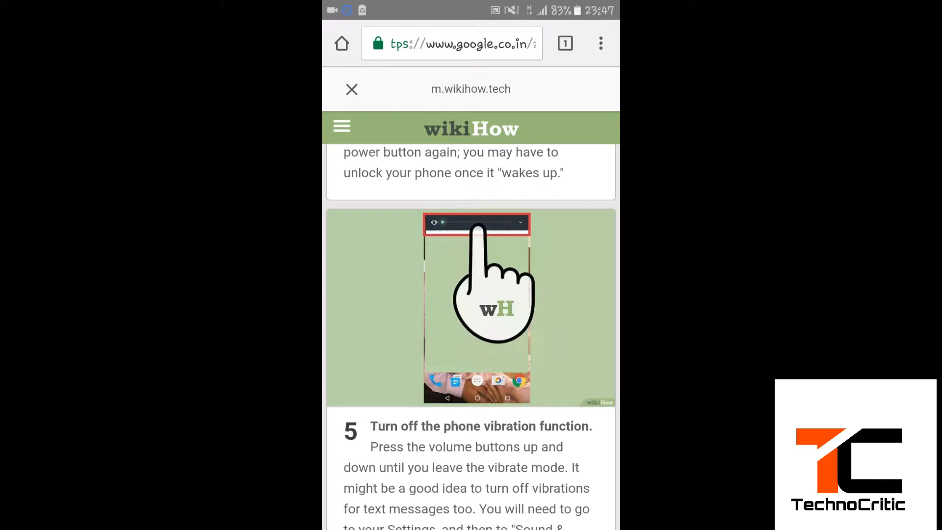
{"action": "scroll", "coordinate": [470, 295], "scroll_direction": "down", "scroll_amount": 8}
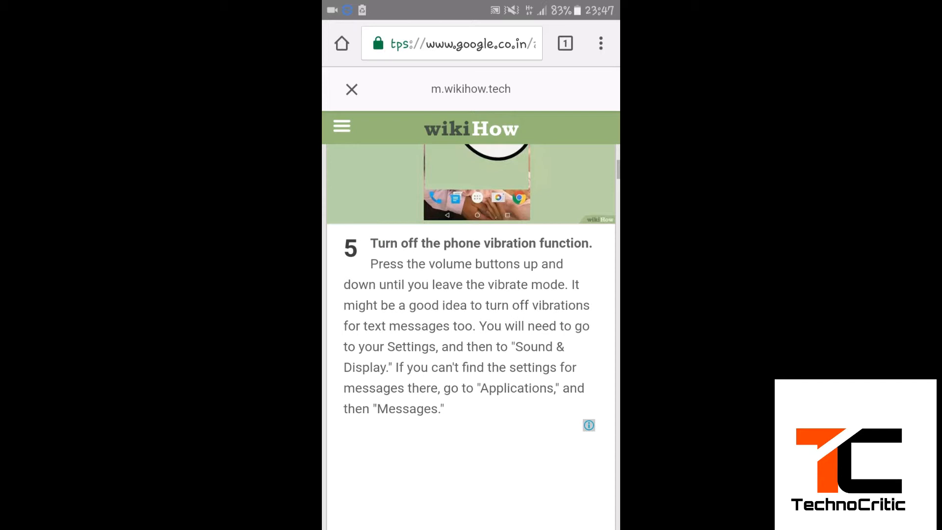
{"action": "scroll", "coordinate": [471, 295], "scroll_direction": "up", "scroll_amount": 8}
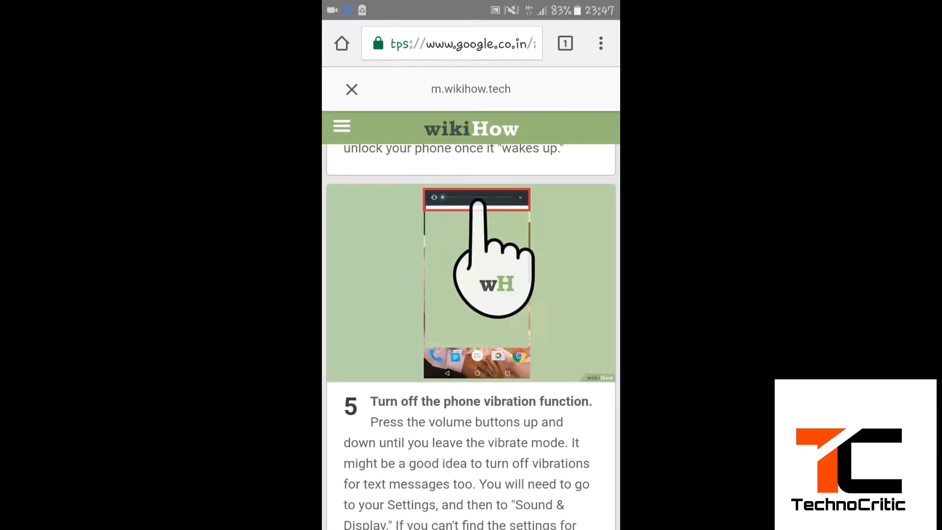
{"action": "scroll", "coordinate": [472, 294], "scroll_direction": "down", "scroll_amount": 2}
{"action": "scroll", "coordinate": [472, 295], "scroll_direction": "up", "scroll_amount": 10}
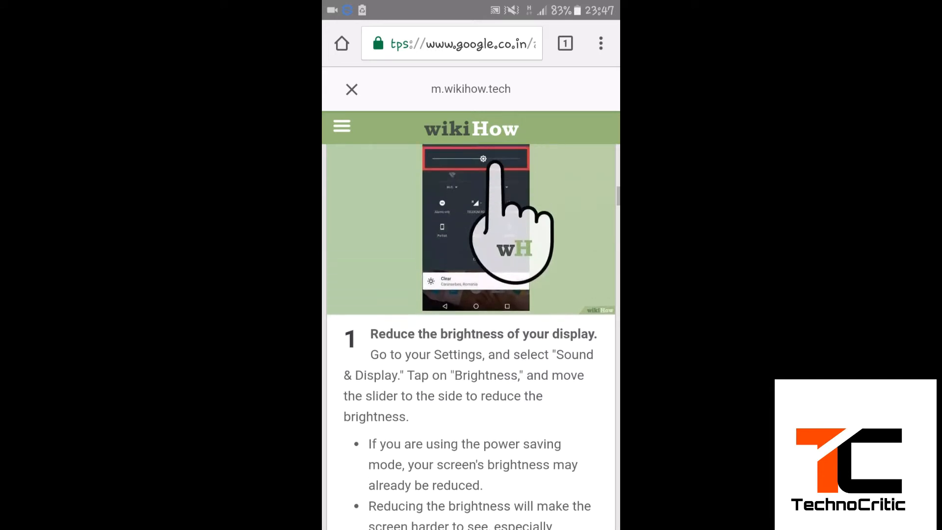
{"action": "scroll", "coordinate": [471, 295], "scroll_direction": "up", "scroll_amount": 3}
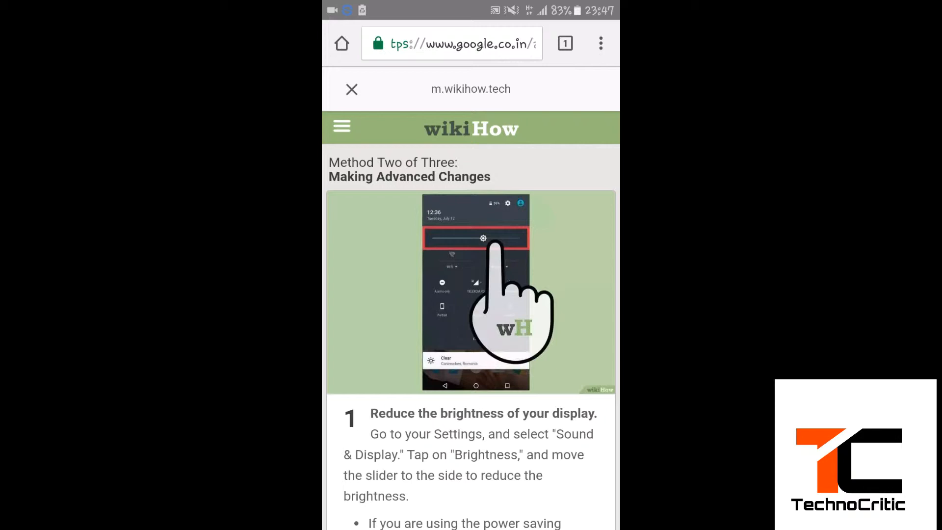
{"action": "scroll", "coordinate": [472, 294], "scroll_direction": "down", "scroll_amount": 2}
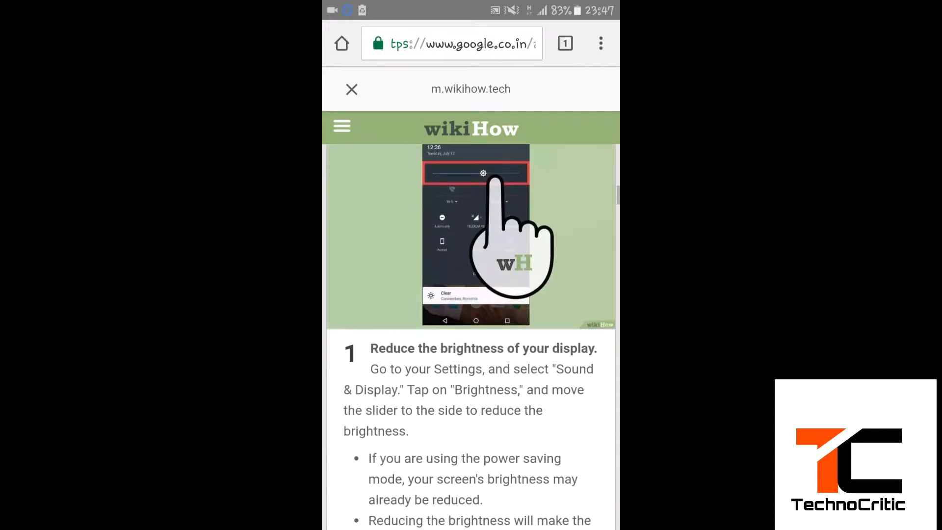
{"action": "scroll", "coordinate": [471, 294], "scroll_direction": "up", "scroll_amount": 1}
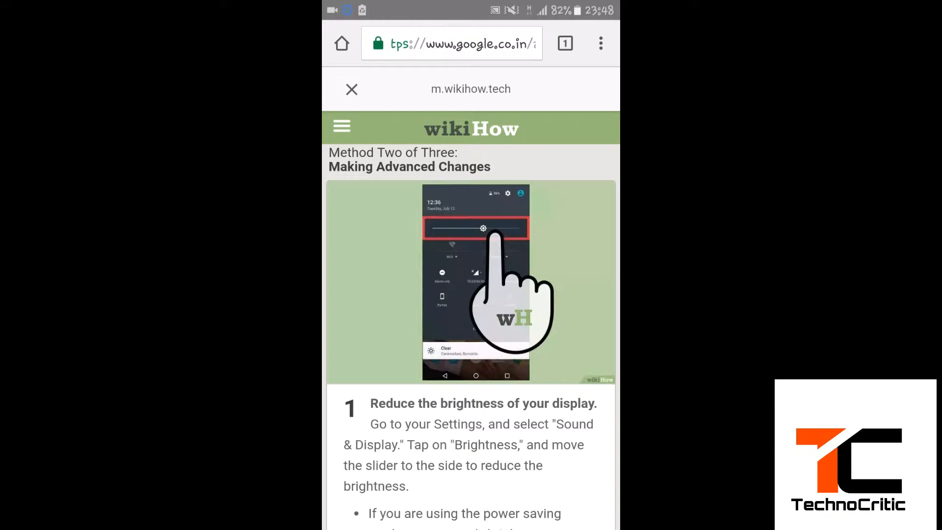
{"action": "scroll", "coordinate": [470, 331], "scroll_direction": "down", "scroll_amount": 2}
{"action": "scroll", "coordinate": [471, 331], "scroll_direction": "up", "scroll_amount": 3}
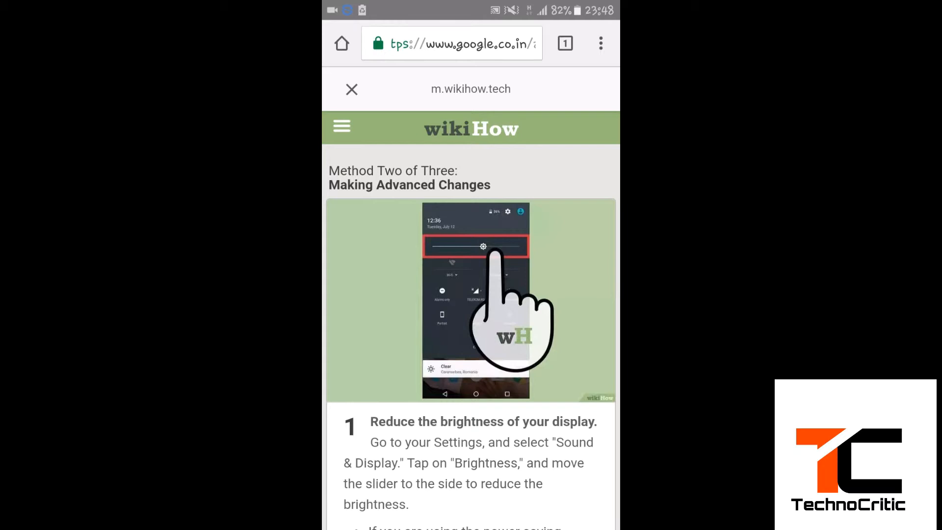
{"action": "scroll", "coordinate": [471, 331], "scroll_direction": "down", "scroll_amount": 10}
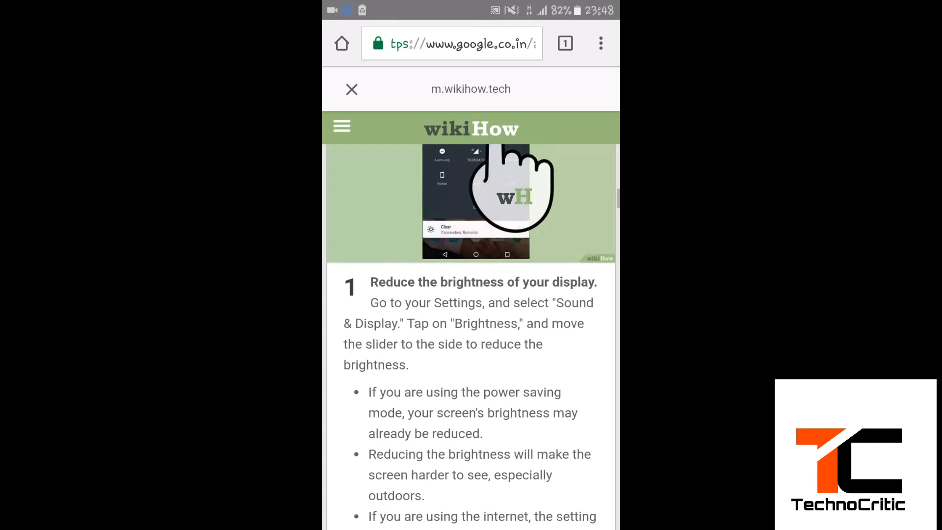
{"action": "scroll", "coordinate": [470, 331], "scroll_direction": "down", "scroll_amount": 5}
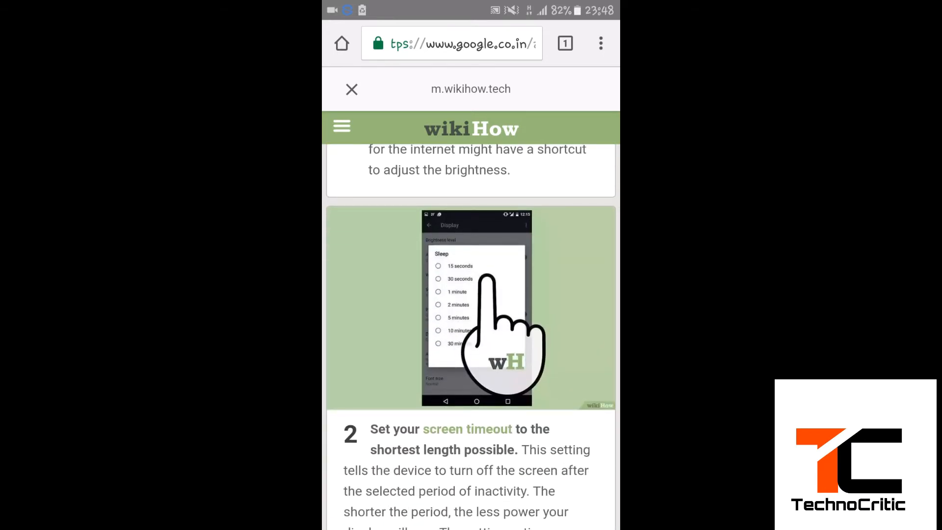
{"action": "scroll", "coordinate": [472, 331], "scroll_direction": "down", "scroll_amount": 1}
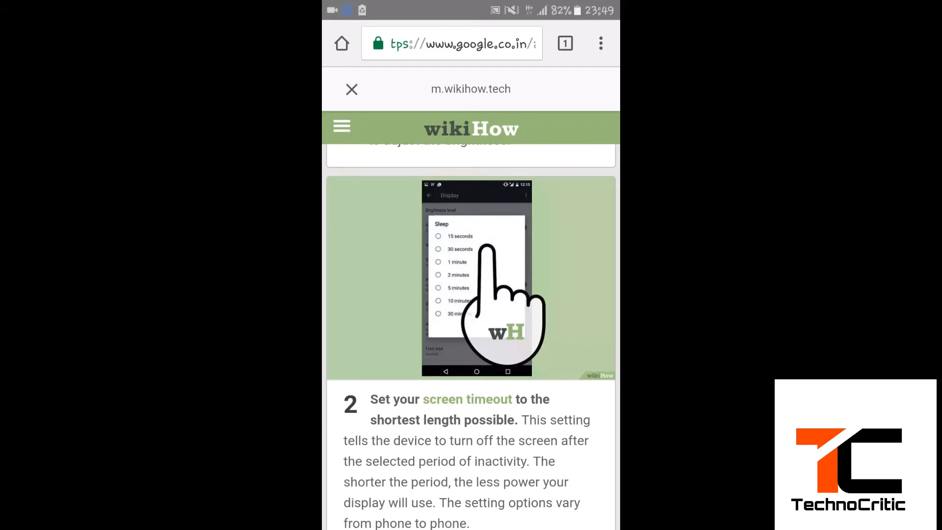
{"action": "scroll", "coordinate": [471, 332], "scroll_direction": "down", "scroll_amount": 5}
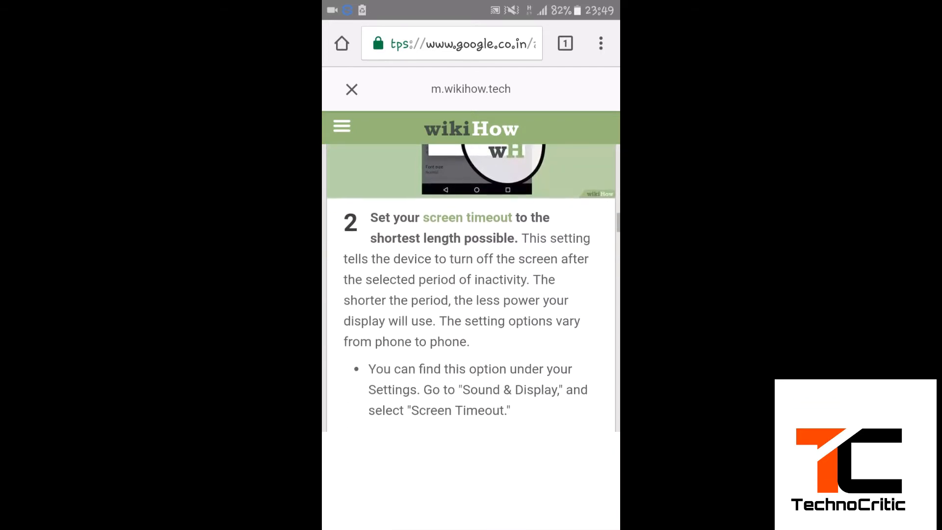
{"action": "scroll", "coordinate": [470, 331], "scroll_direction": "down", "scroll_amount": 5}
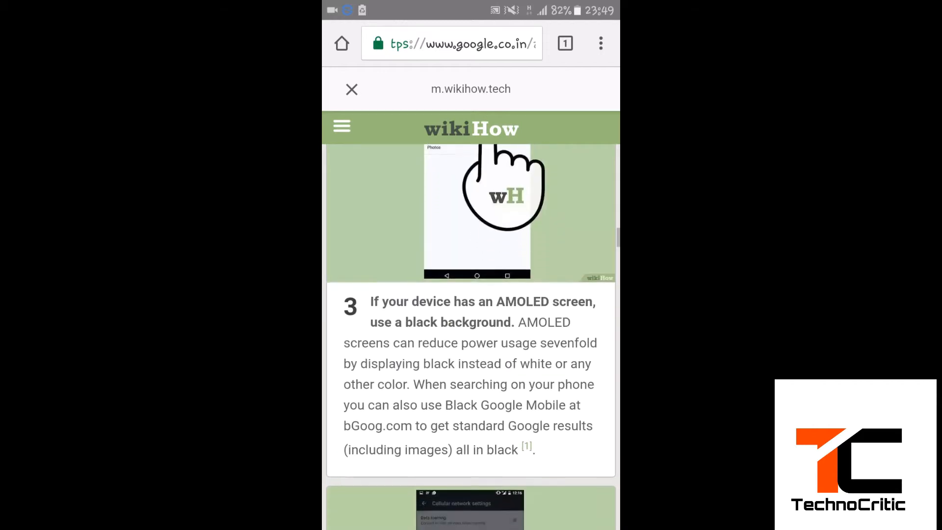
{"action": "scroll", "coordinate": [471, 331], "scroll_direction": "down", "scroll_amount": 2}
{"action": "scroll", "coordinate": [472, 332], "scroll_direction": "up", "scroll_amount": 3}
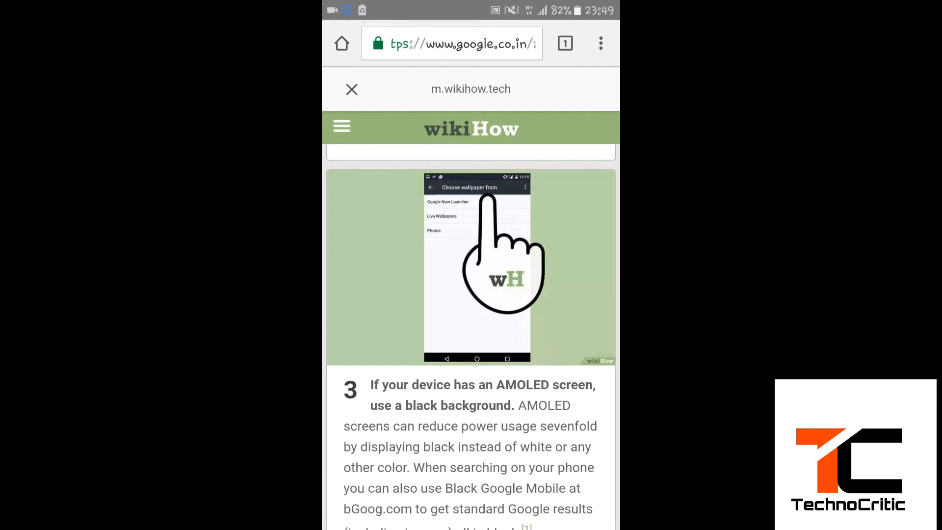
{"action": "scroll", "coordinate": [471, 331], "scroll_direction": "down", "scroll_amount": 2}
{"action": "scroll", "coordinate": [470, 332], "scroll_direction": "down", "scroll_amount": 5}
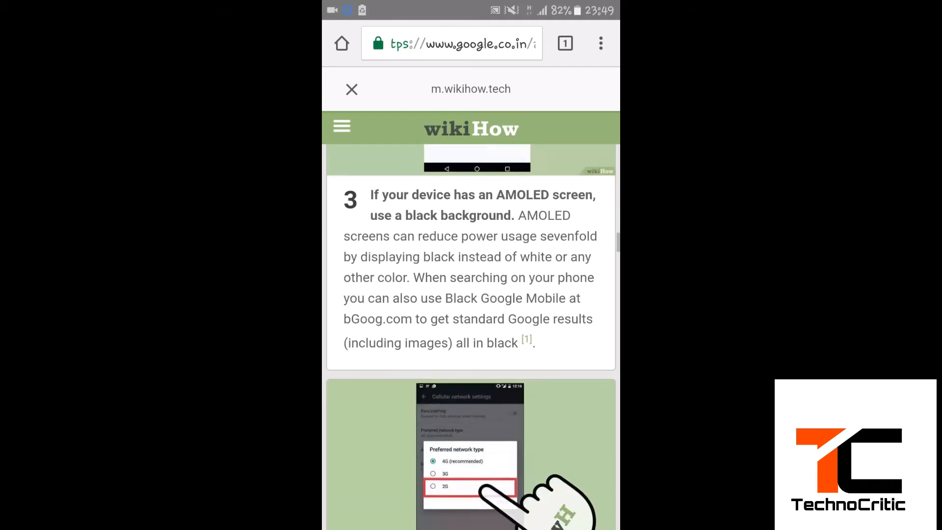
{"action": "scroll", "coordinate": [471, 331], "scroll_direction": "down", "scroll_amount": 3}
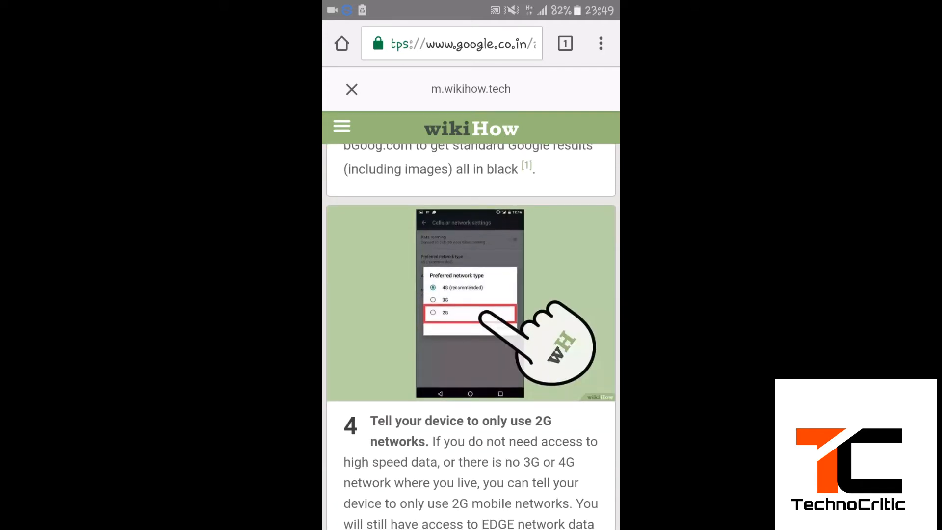
{"action": "scroll", "coordinate": [471, 332], "scroll_direction": "down", "scroll_amount": 2}
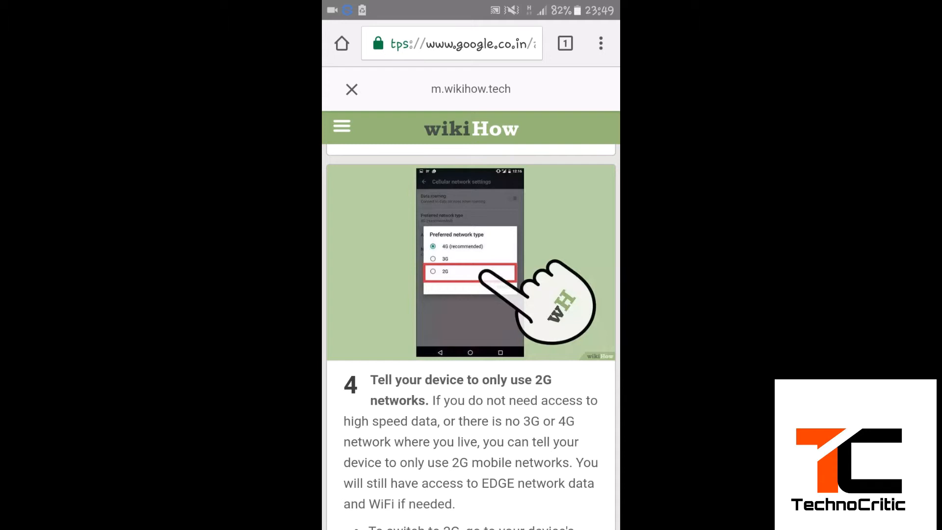
{"action": "scroll", "coordinate": [471, 294], "scroll_direction": "down", "scroll_amount": 8}
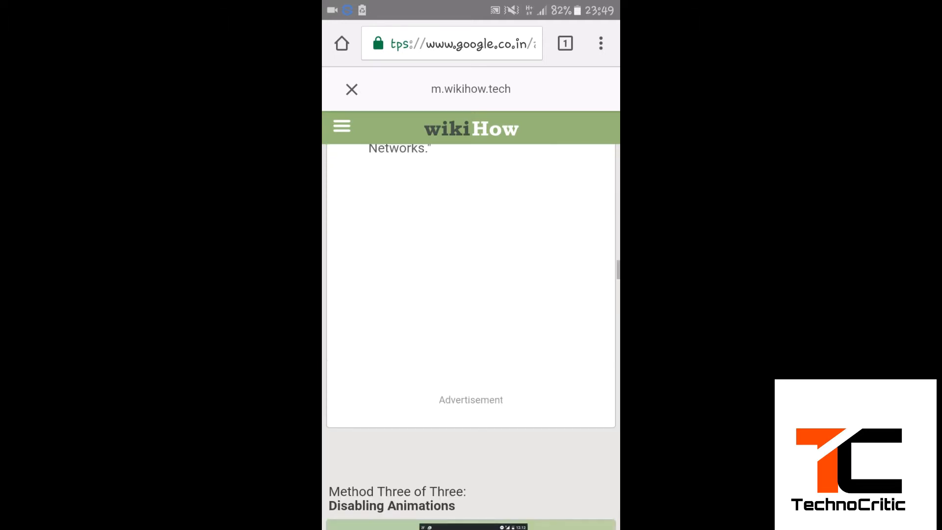
{"action": "scroll", "coordinate": [471, 294], "scroll_direction": "down", "scroll_amount": 10}
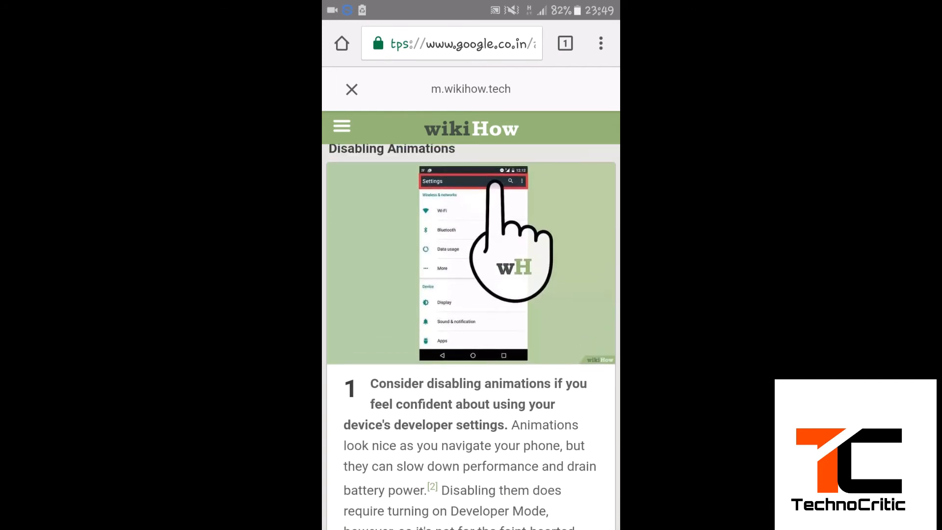
{"action": "scroll", "coordinate": [470, 295], "scroll_direction": "down", "scroll_amount": 10}
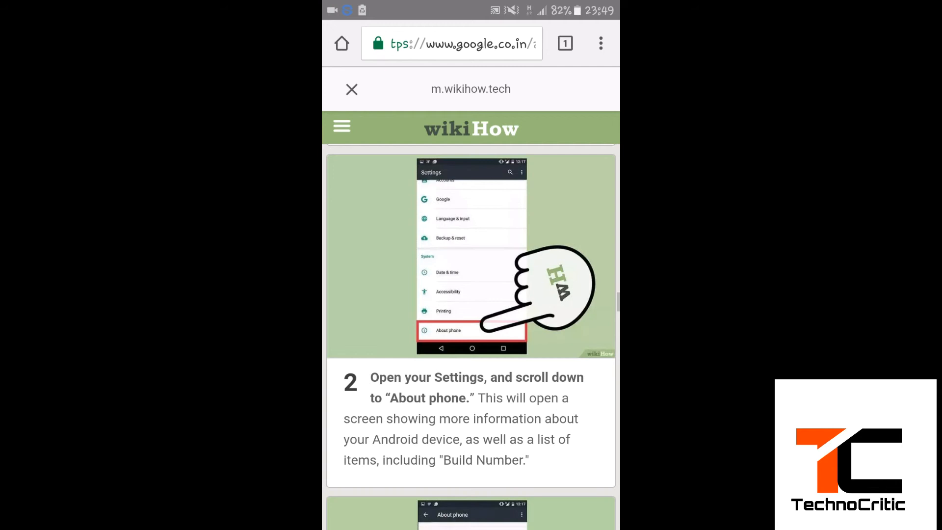
{"action": "scroll", "coordinate": [471, 295], "scroll_direction": "down", "scroll_amount": 6}
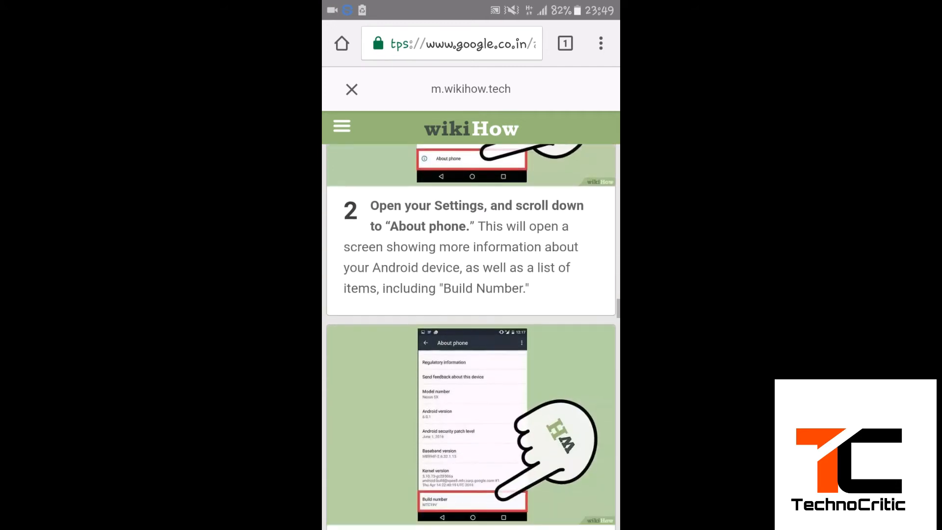
{"action": "scroll", "coordinate": [471, 295], "scroll_direction": "down", "scroll_amount": 5}
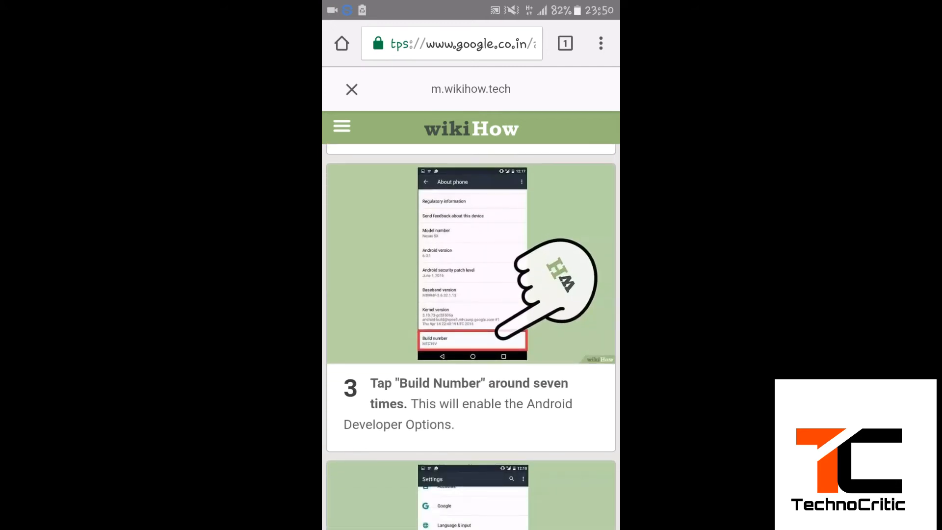
{"action": "scroll", "coordinate": [471, 294], "scroll_direction": "down", "scroll_amount": 3}
{"action": "scroll", "coordinate": [472, 295], "scroll_direction": "down", "scroll_amount": 3}
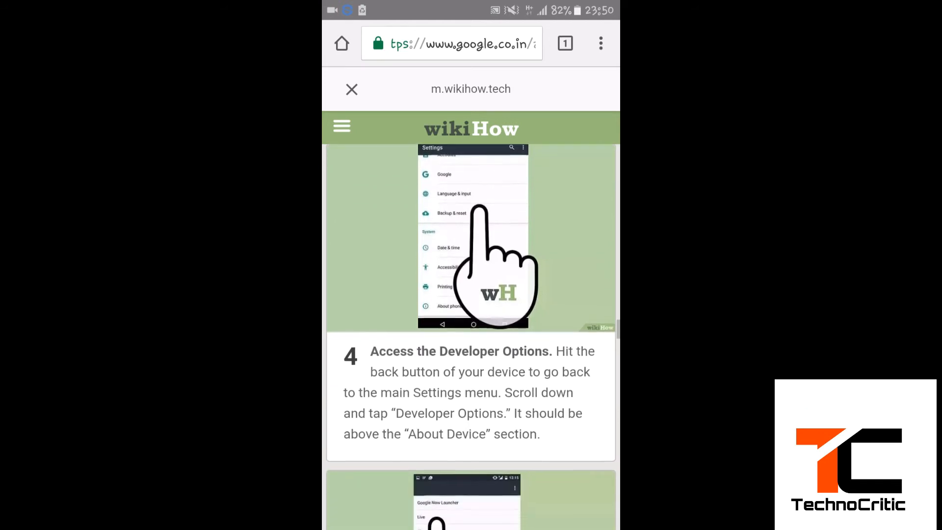
{"action": "scroll", "coordinate": [470, 295], "scroll_direction": "down", "scroll_amount": 3}
{"action": "scroll", "coordinate": [471, 295], "scroll_direction": "down", "scroll_amount": 4}
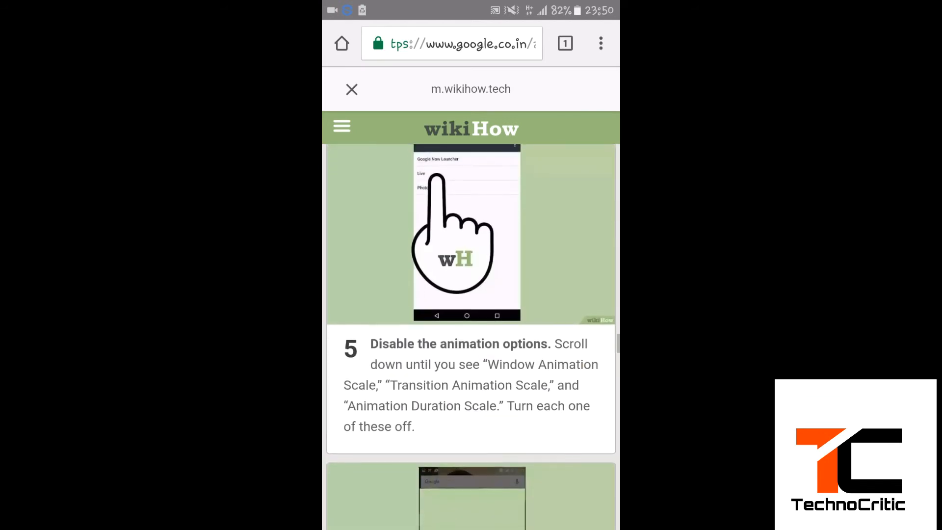
{"action": "scroll", "coordinate": [471, 294], "scroll_direction": "up", "scroll_amount": 3}
{"action": "scroll", "coordinate": [471, 295], "scroll_direction": "up", "scroll_amount": 4}
{"action": "scroll", "coordinate": [471, 295], "scroll_direction": "up", "scroll_amount": 2}
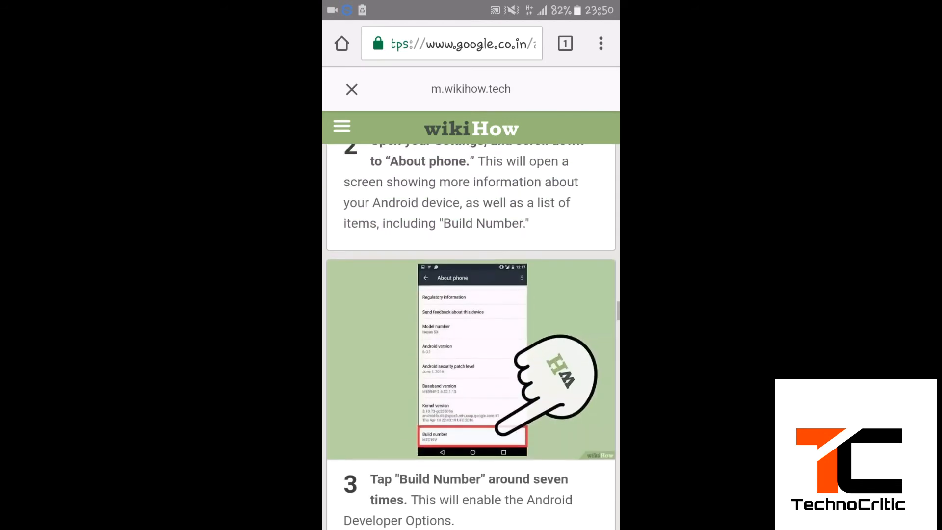
{"action": "scroll", "coordinate": [471, 294], "scroll_direction": "down", "scroll_amount": 2}
{"action": "scroll", "coordinate": [471, 295], "scroll_direction": "down", "scroll_amount": 4}
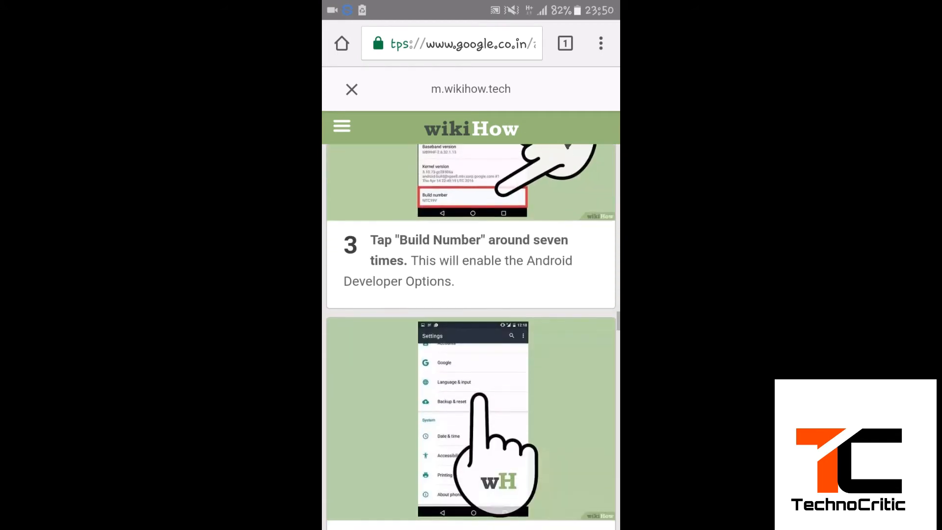
{"action": "scroll", "coordinate": [471, 294], "scroll_direction": "down", "scroll_amount": 3}
{"action": "scroll", "coordinate": [471, 294], "scroll_direction": "down", "scroll_amount": 1}
{"action": "scroll", "coordinate": [471, 295], "scroll_direction": "down", "scroll_amount": 3}
{"action": "scroll", "coordinate": [471, 294], "scroll_direction": "down", "scroll_amount": 2}
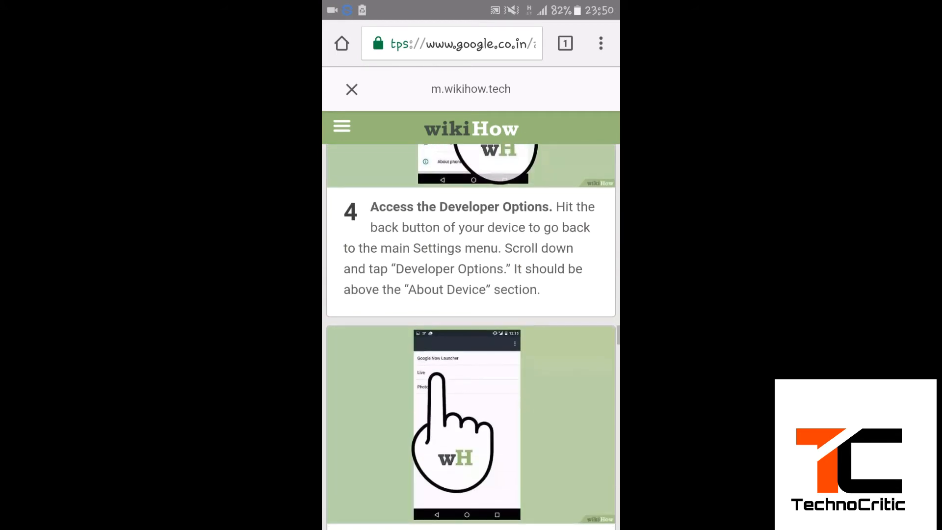
{"action": "scroll", "coordinate": [470, 295], "scroll_direction": "down", "scroll_amount": 4}
{"action": "scroll", "coordinate": [470, 295], "scroll_direction": "down", "scroll_amount": 1}
{"action": "scroll", "coordinate": [471, 294], "scroll_direction": "down", "scroll_amount": 4}
{"action": "scroll", "coordinate": [470, 294], "scroll_direction": "down", "scroll_amount": 2}
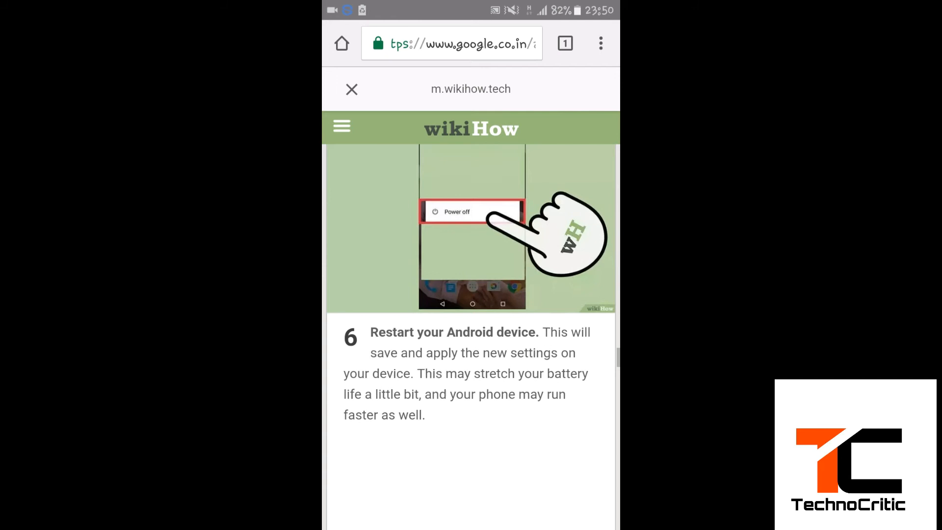
{"action": "scroll", "coordinate": [471, 294], "scroll_direction": "down", "scroll_amount": 1}
{"action": "scroll", "coordinate": [470, 294], "scroll_direction": "up", "scroll_amount": 2}
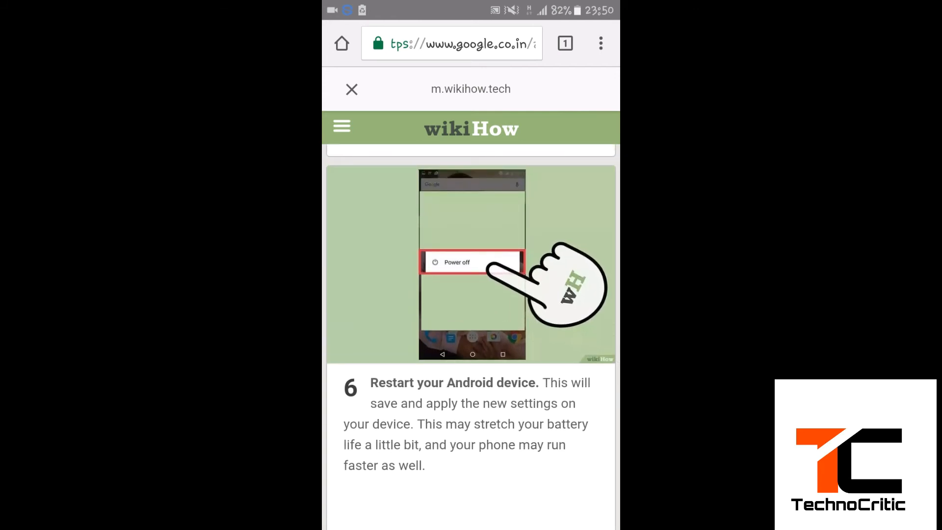
Exit Chrome to the Android home screen, leaving the battery-saving article at its final step
{"action": "key", "text": "Home"}
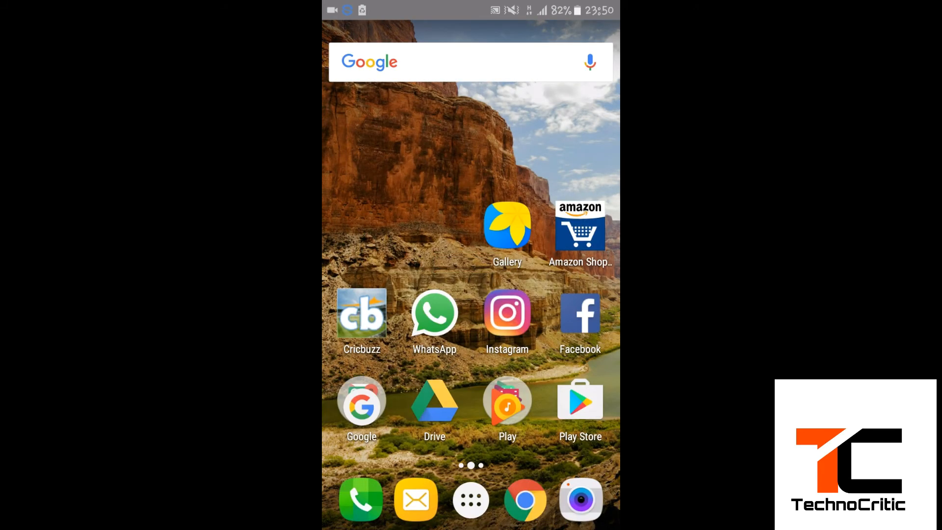